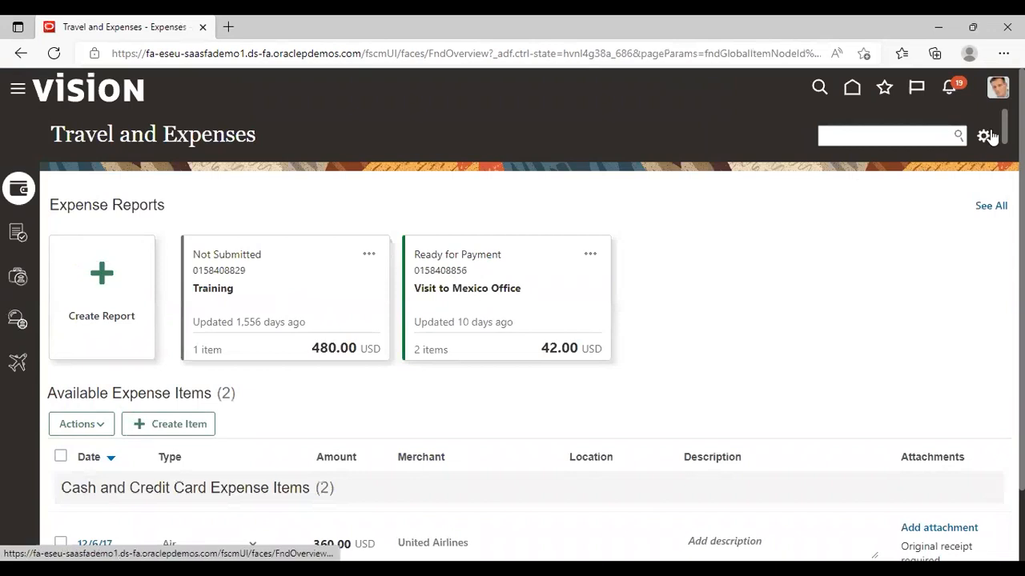
Add a colleague as a delegate on the Delegates and Permissions page, selecting the person from the person search, and save.
{"action": "left_click", "coordinate": [984, 136]}
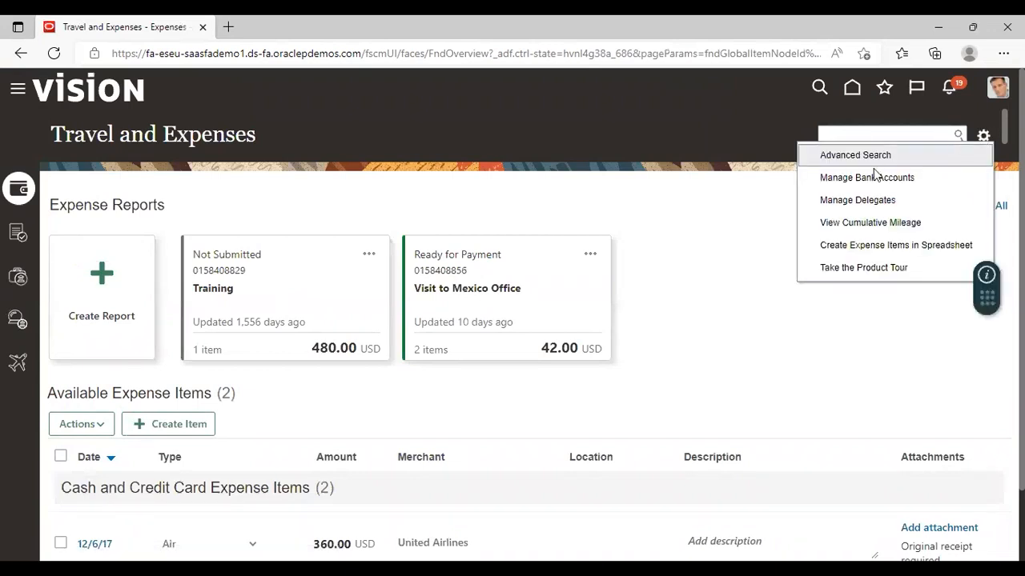
{"action": "left_click", "coordinate": [857, 201]}
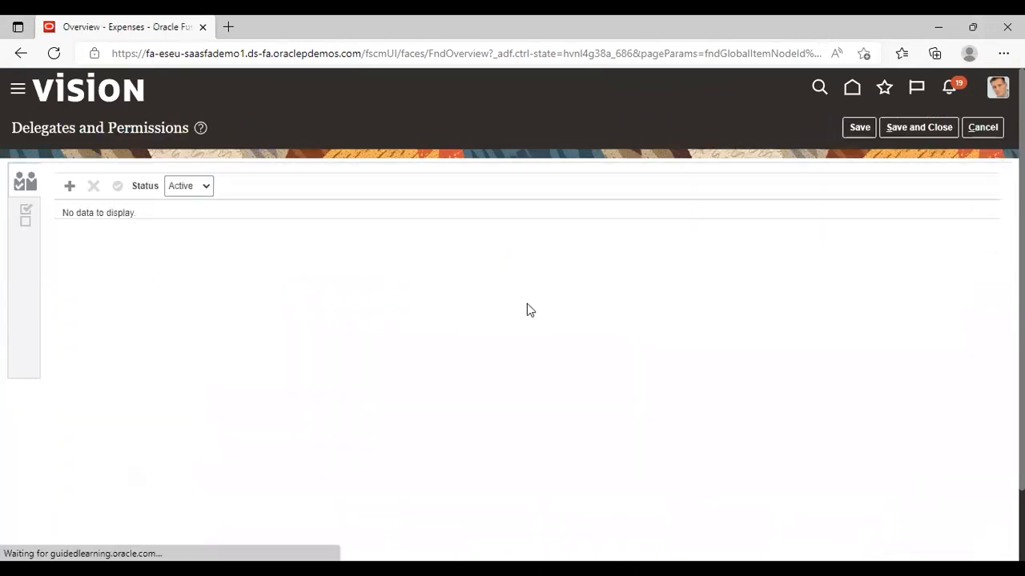
{"action": "left_click", "coordinate": [70, 186]}
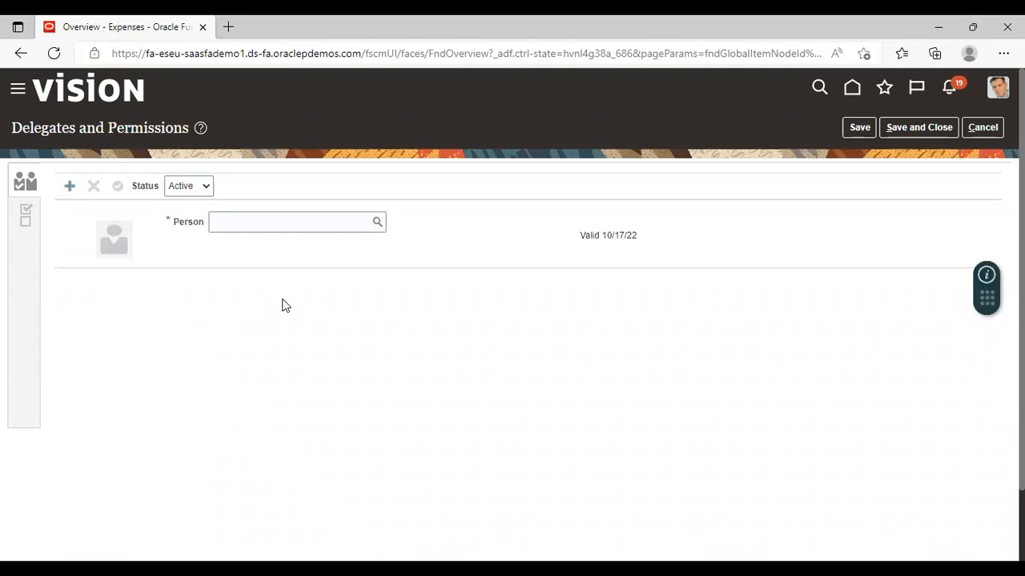
{"action": "left_click", "coordinate": [378, 222]}
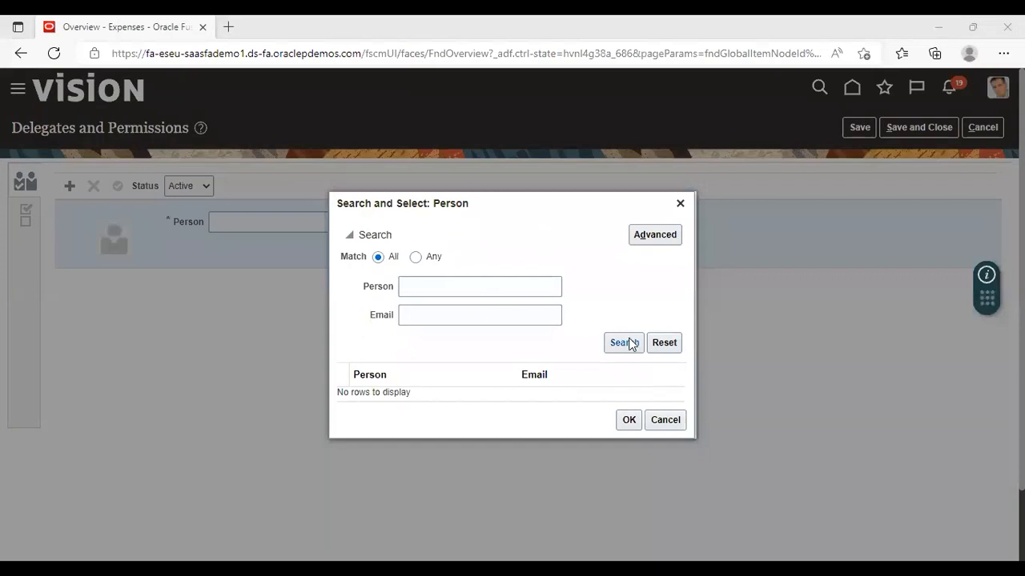
{"action": "left_click", "coordinate": [407, 345]}
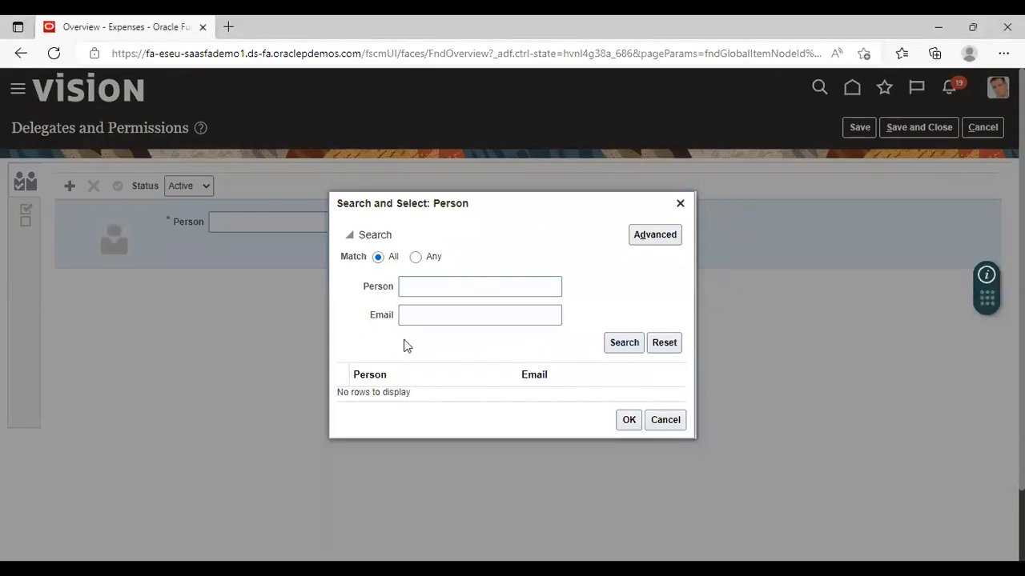
{"action": "left_click", "coordinate": [403, 343]}
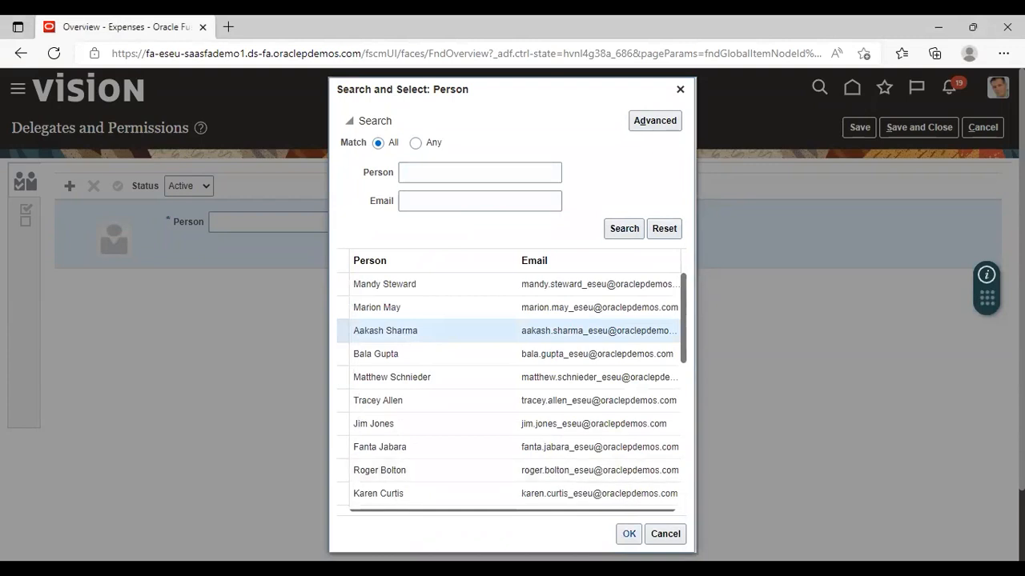
{"action": "left_click", "coordinate": [628, 534]}
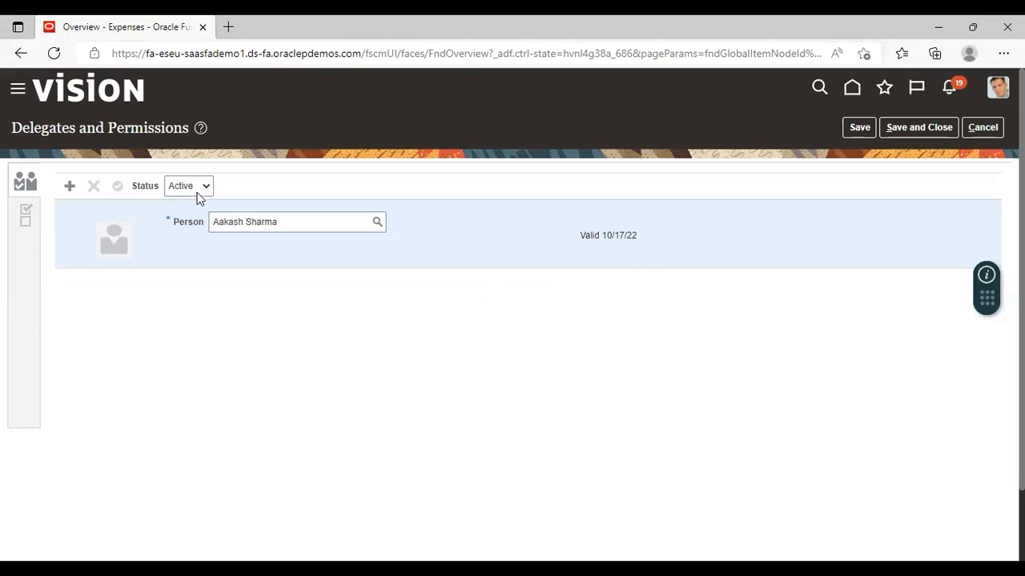
{"action": "left_click", "coordinate": [907, 128]}
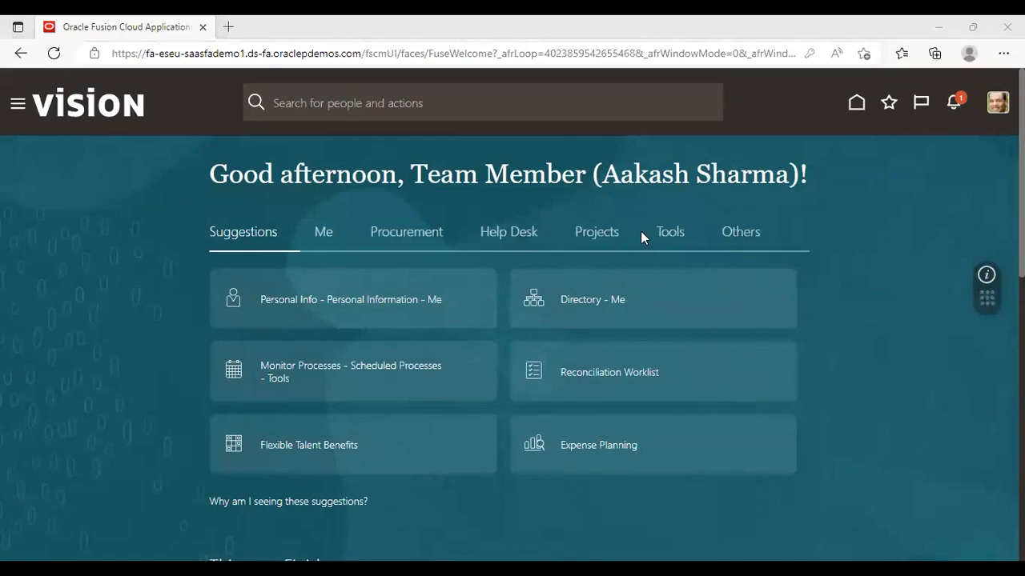
From the delegate's home page, go to the Expenses work area and switch the owner to the employee who granted the delegation.
{"action": "left_click", "coordinate": [14, 106]}
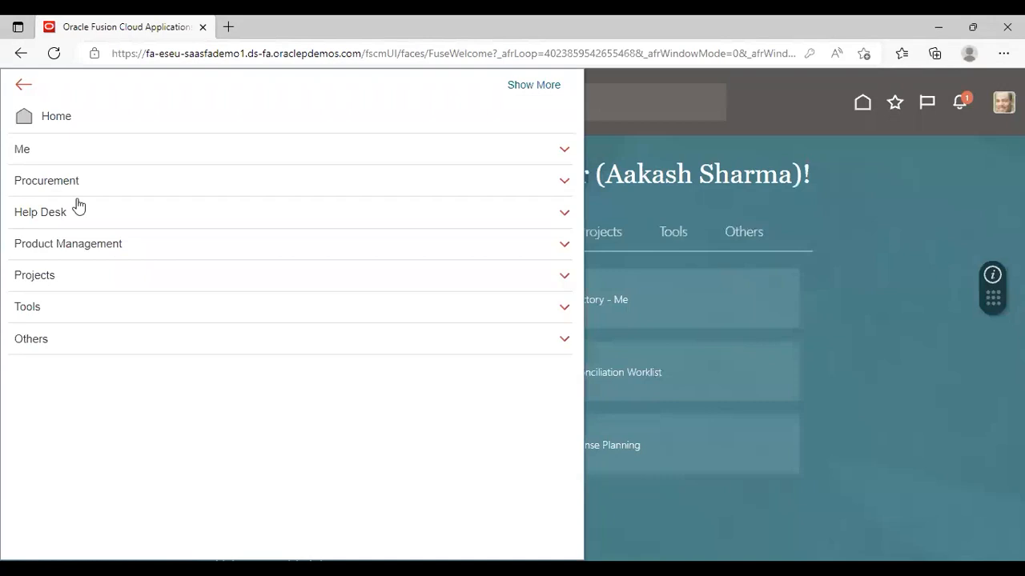
{"action": "left_click", "coordinate": [65, 152]}
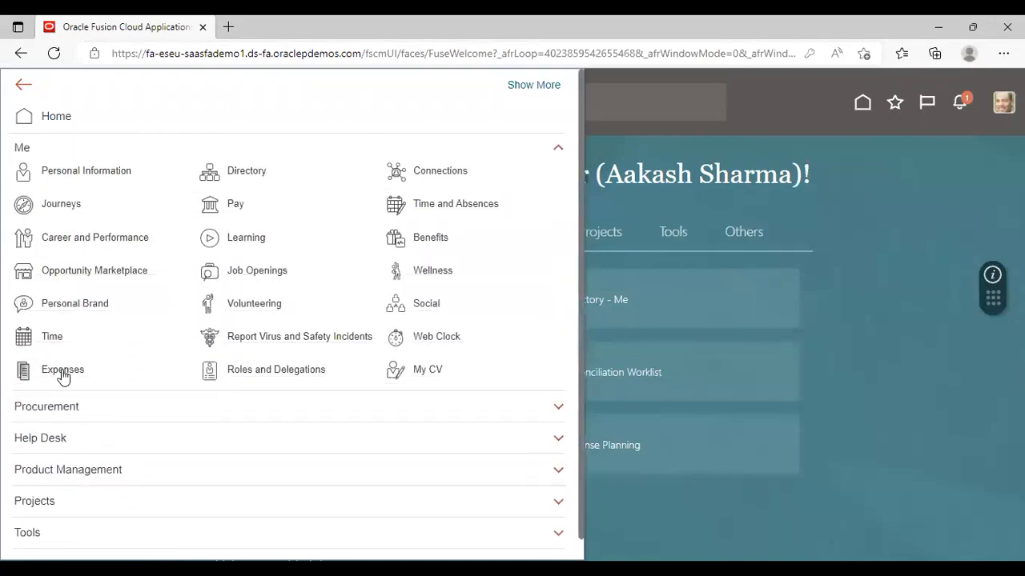
{"action": "left_click", "coordinate": [134, 358]}
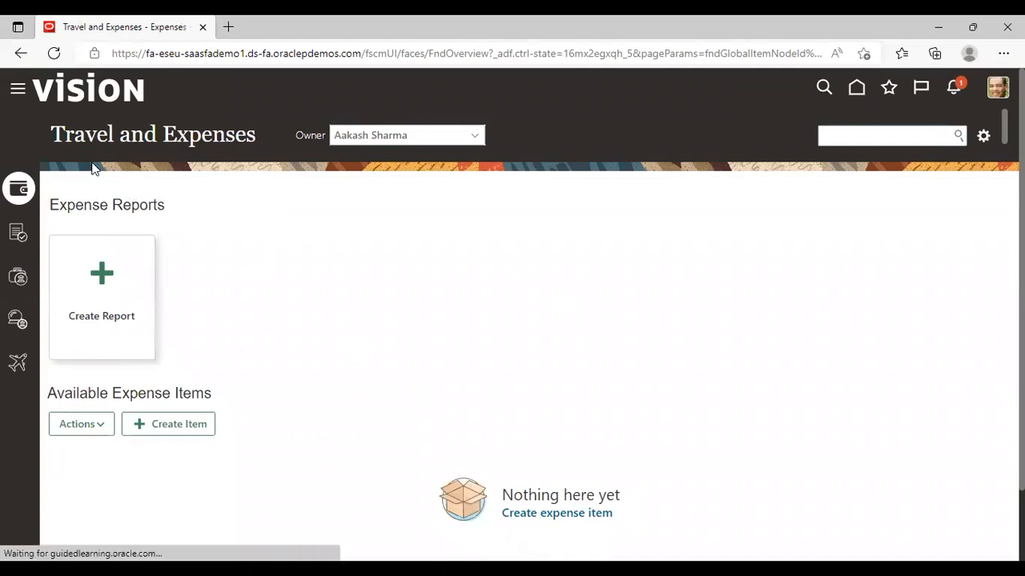
{"action": "left_click", "coordinate": [475, 138]}
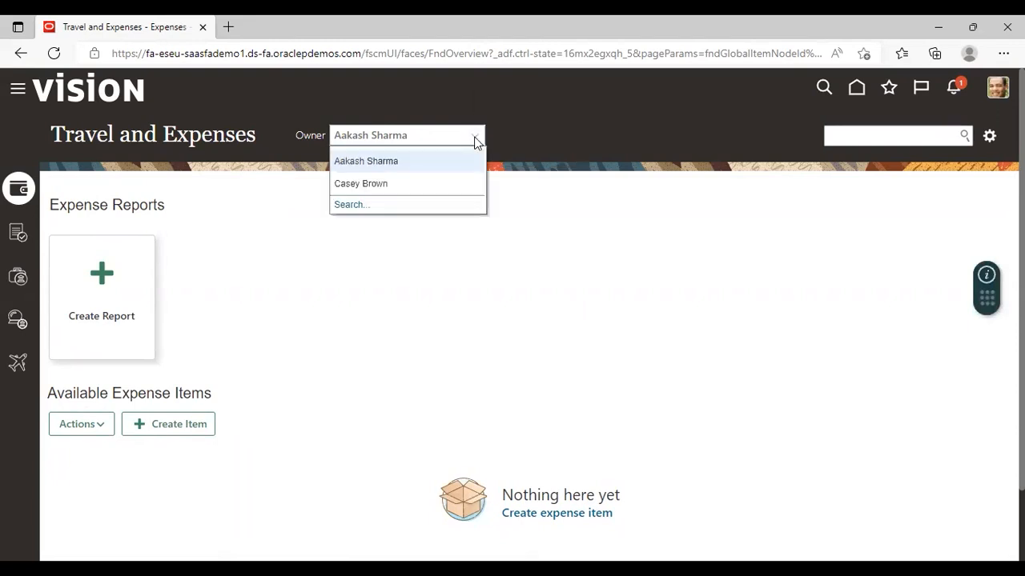
{"action": "left_click", "coordinate": [437, 184]}
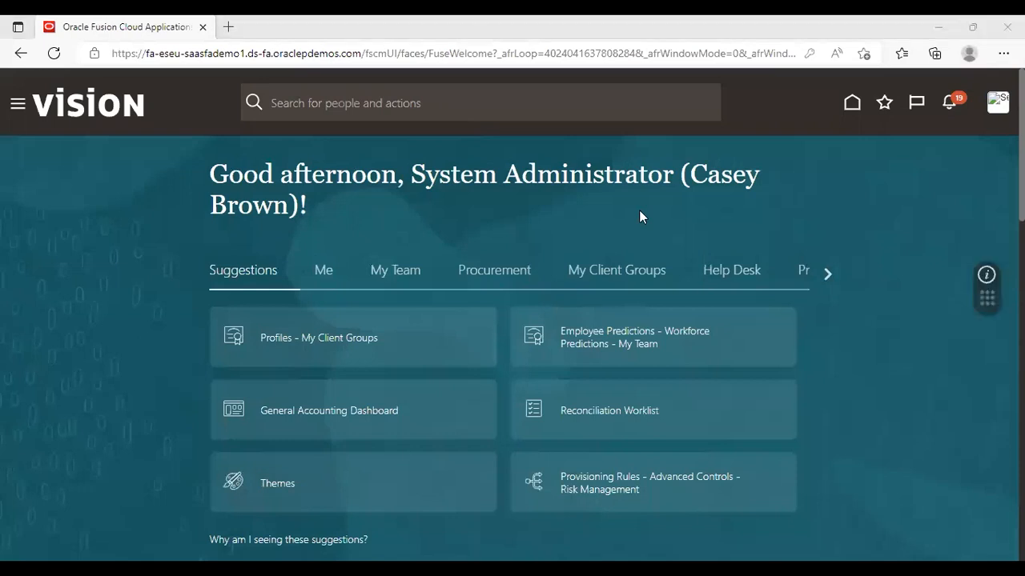
Go to Setup and Maintenance and switch the setup offering to Financials.
{"action": "left_click", "coordinate": [993, 104]}
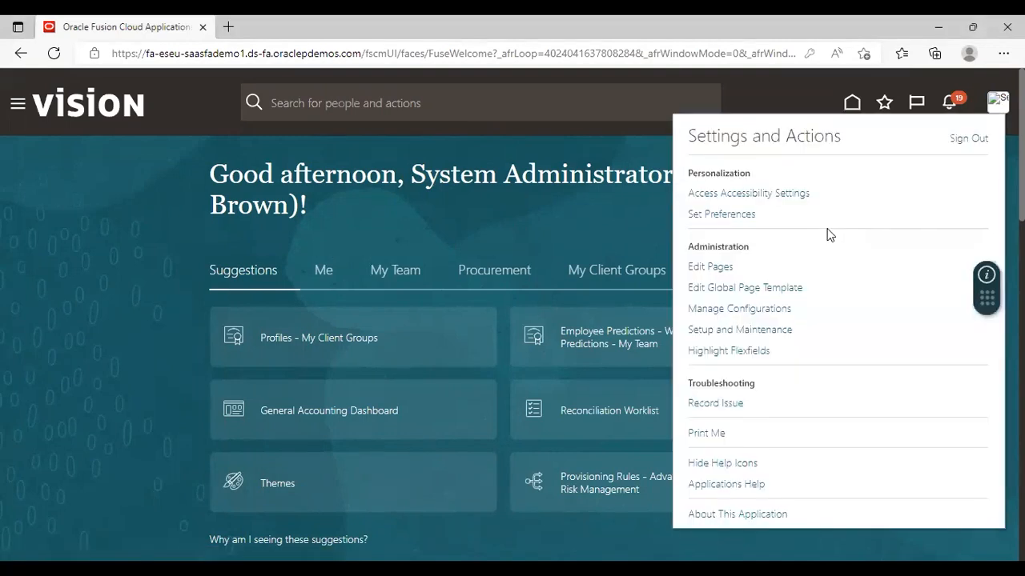
{"action": "left_click", "coordinate": [725, 331]}
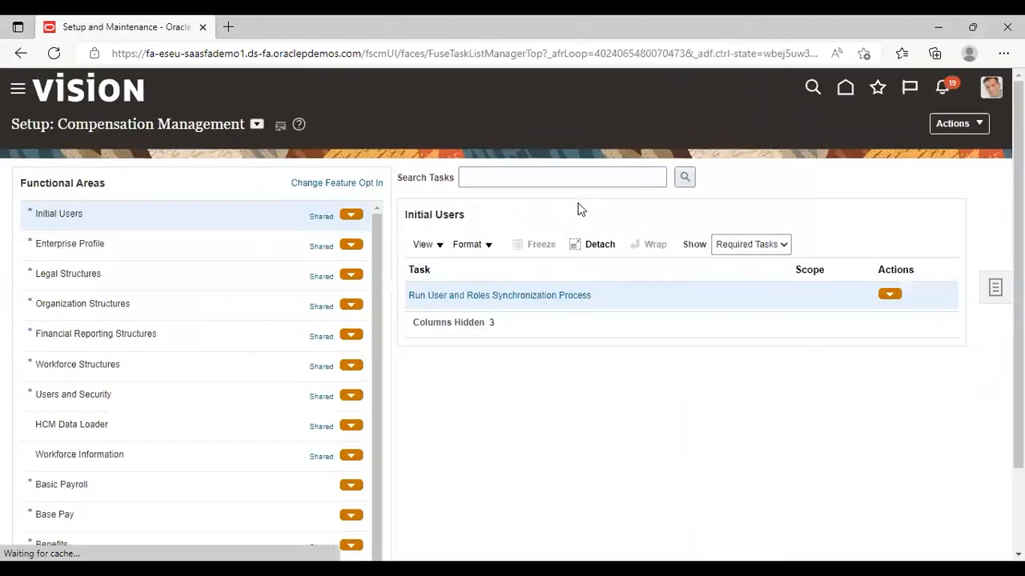
{"action": "left_click", "coordinate": [256, 124]}
{"action": "left_click", "coordinate": [274, 229]}
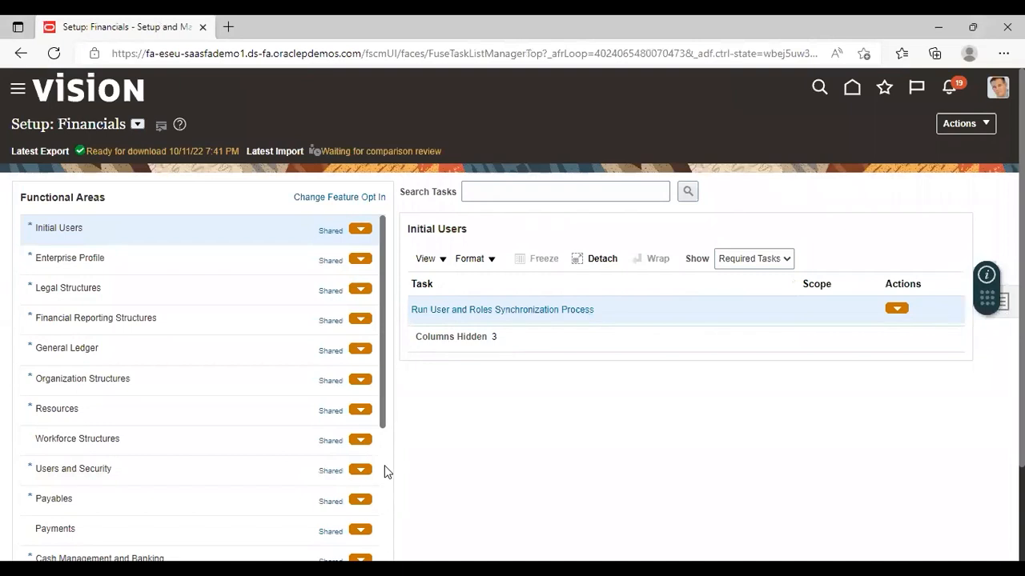
Select the Expenses functional area and show All Tasks for it.
{"action": "scroll", "coordinate": [384, 472], "scroll_direction": "down", "scroll_amount": 5}
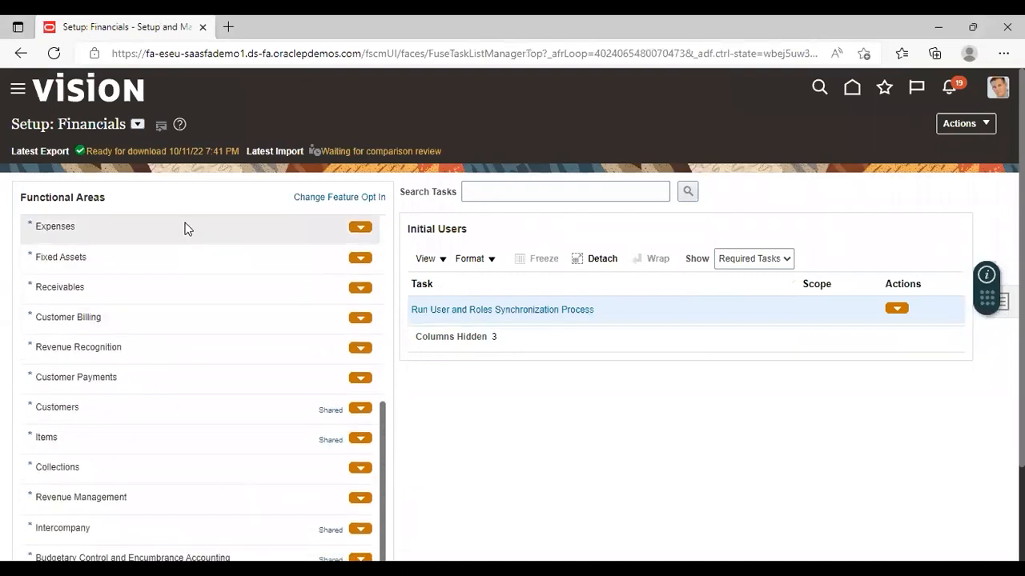
{"action": "left_click", "coordinate": [185, 232]}
{"action": "left_click", "coordinate": [764, 259]}
{"action": "left_click", "coordinate": [764, 279]}
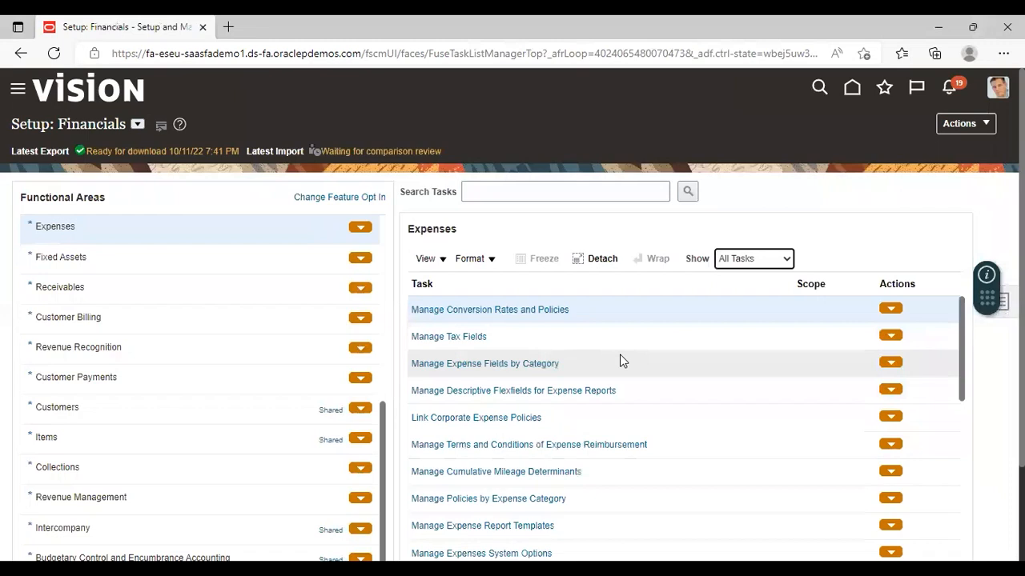
Find the Manage Delegations task with the task search text "manage del%" and open it from the Expenses tasks.
{"action": "left_click", "coordinate": [963, 427]}
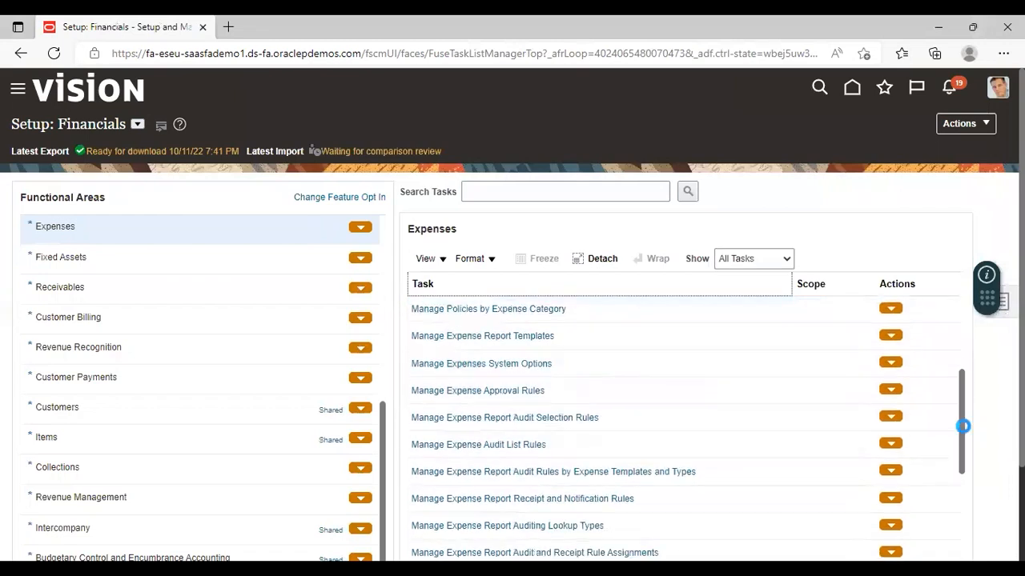
{"action": "scroll", "coordinate": [963, 426], "scroll_direction": "down", "scroll_amount": 1}
{"action": "left_click", "coordinate": [589, 191]}
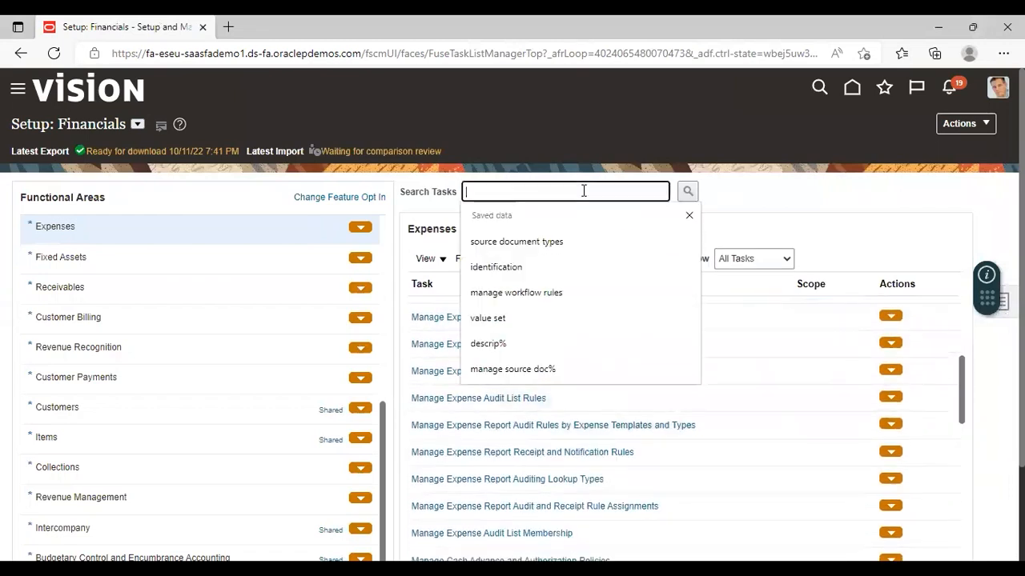
{"action": "type", "text": "man"}
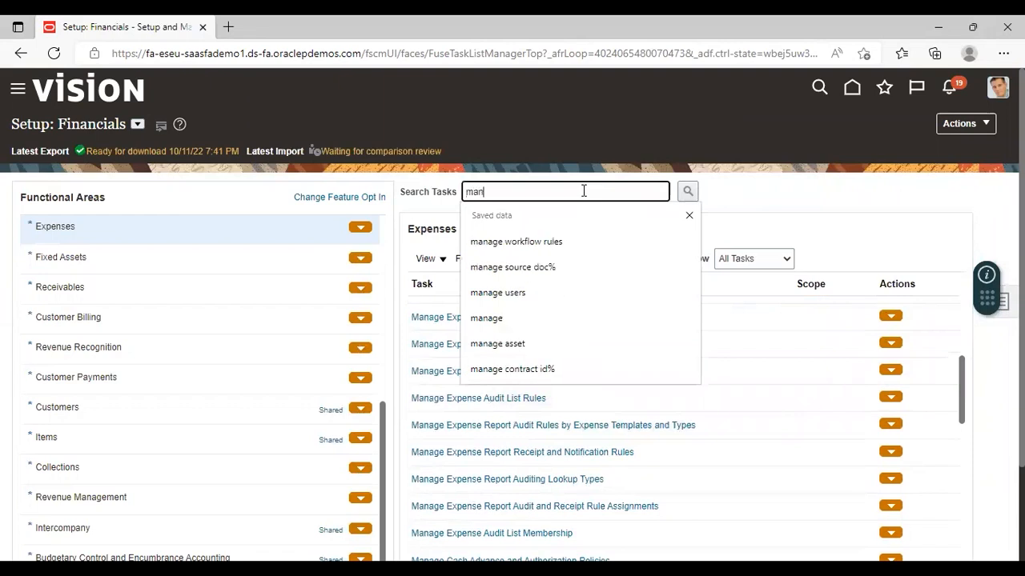
{"action": "type", "text": "age del%"}
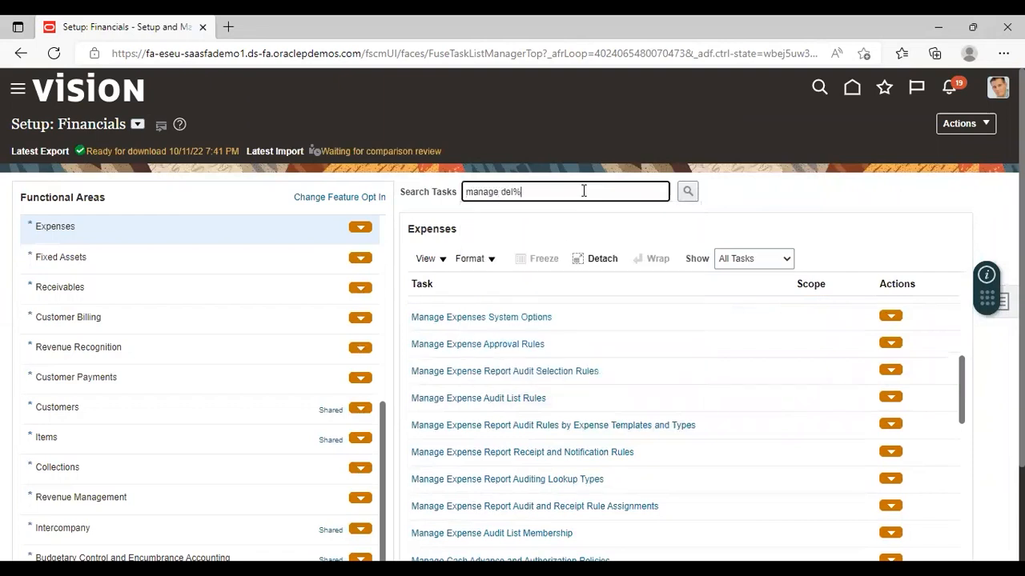
{"action": "left_click", "coordinate": [688, 191]}
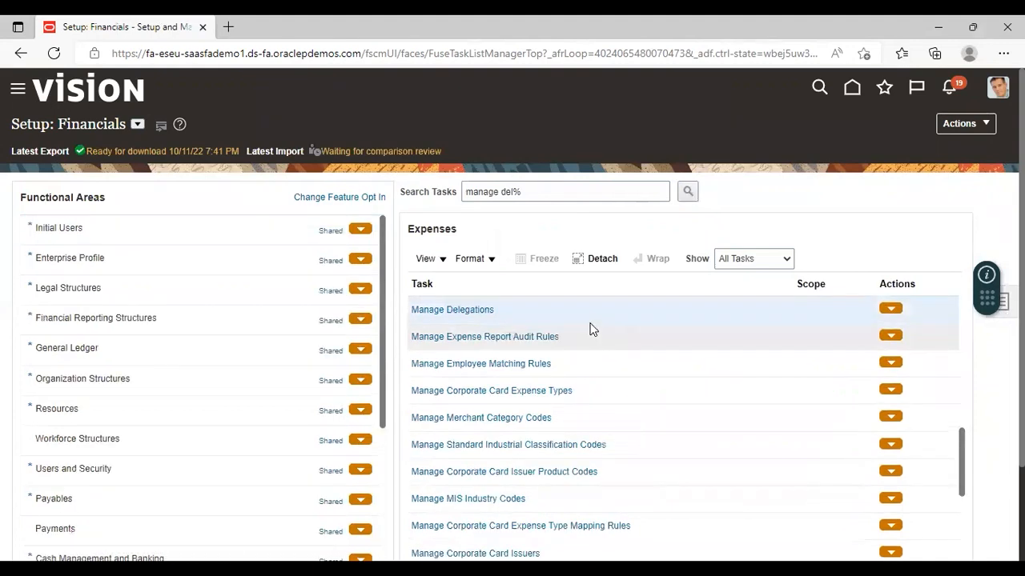
{"action": "left_click", "coordinate": [460, 310]}
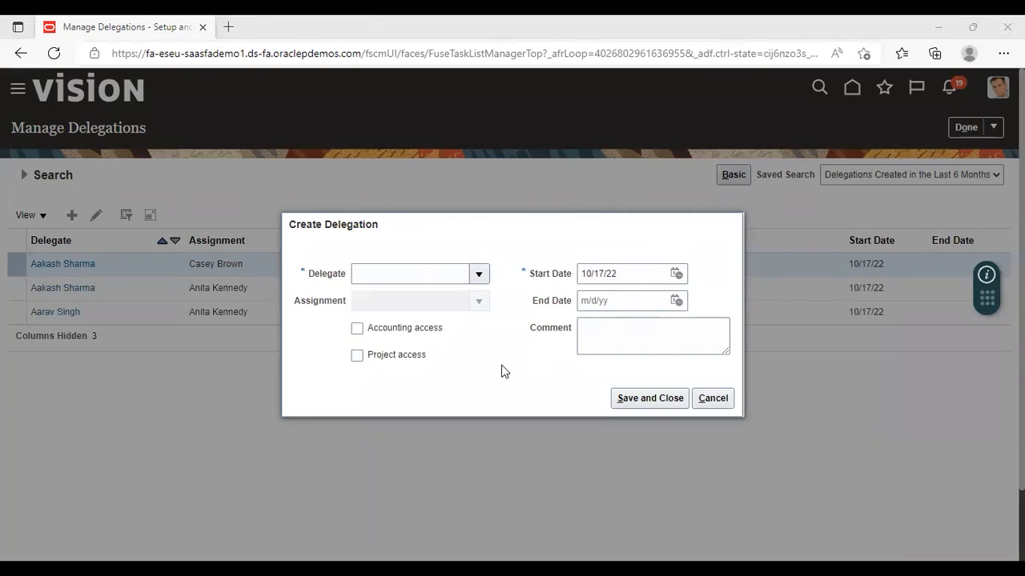
Fill in the new delegation with the delegate's name and the employee assigned to them, and save it.
{"action": "left_click", "coordinate": [477, 275]}
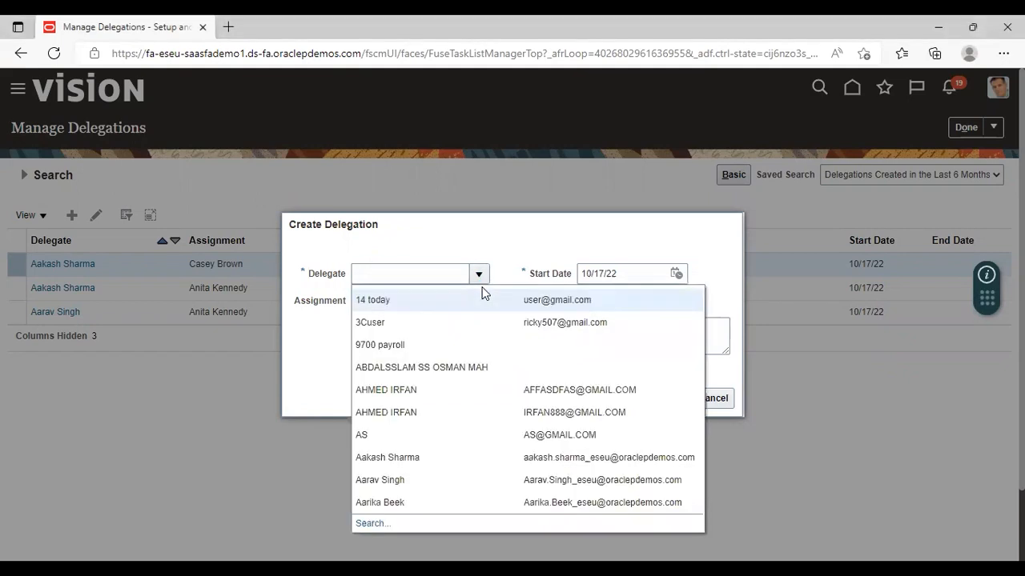
{"action": "left_click", "coordinate": [408, 455]}
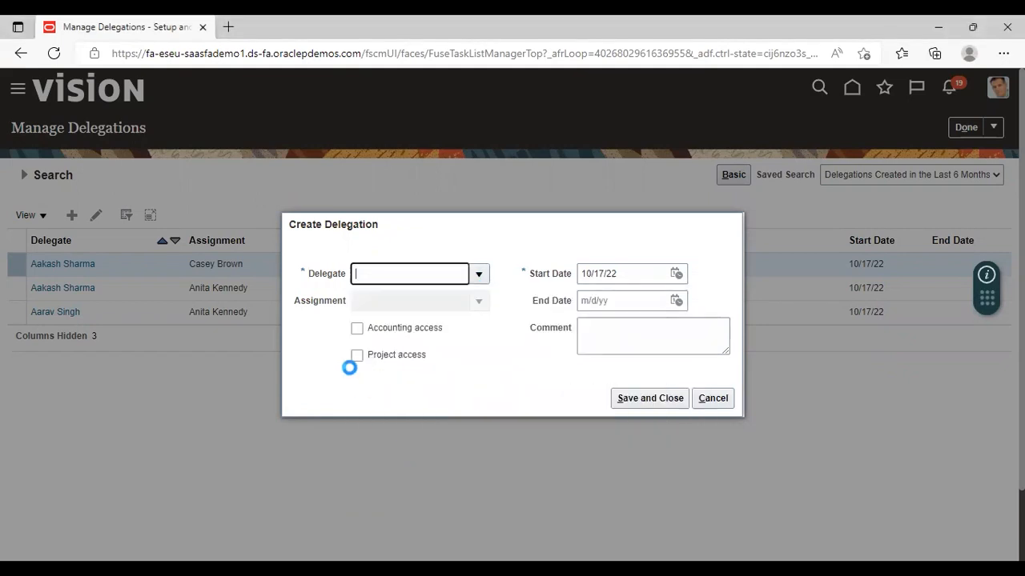
{"action": "left_click", "coordinate": [483, 302]}
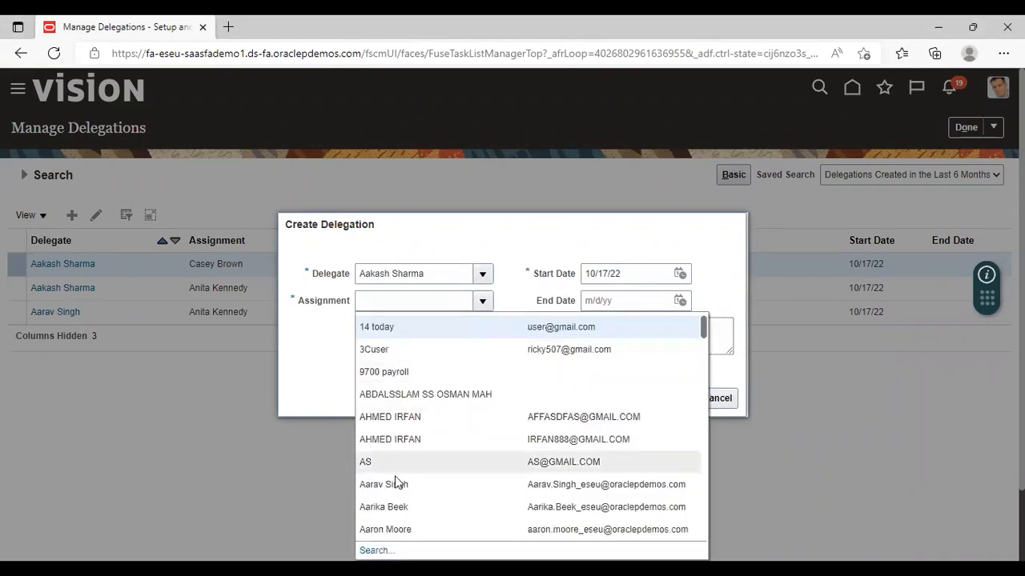
{"action": "left_click", "coordinate": [402, 483]}
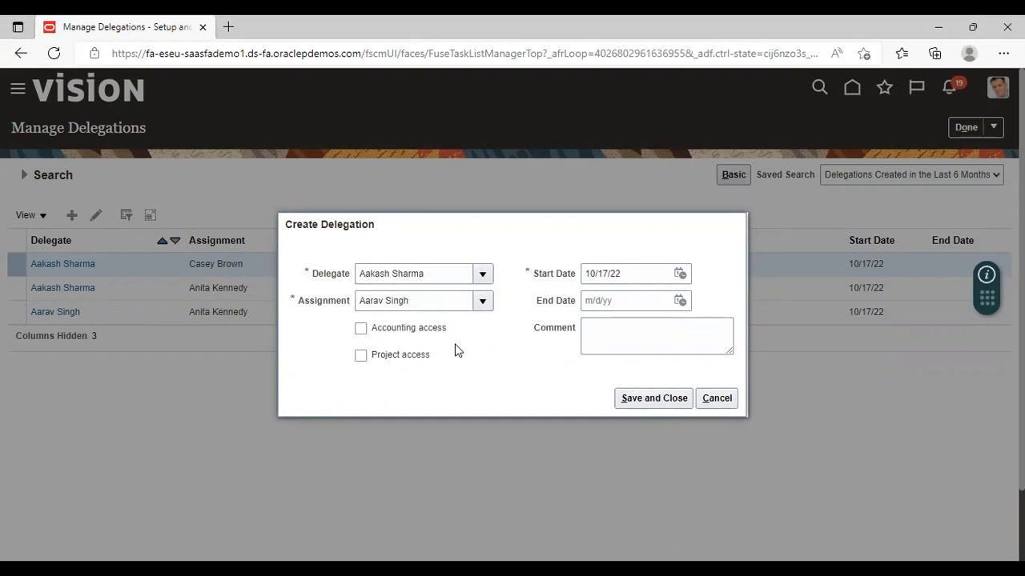
{"action": "left_click_drag", "start_coordinate": [455, 345], "coordinate": [674, 429]}
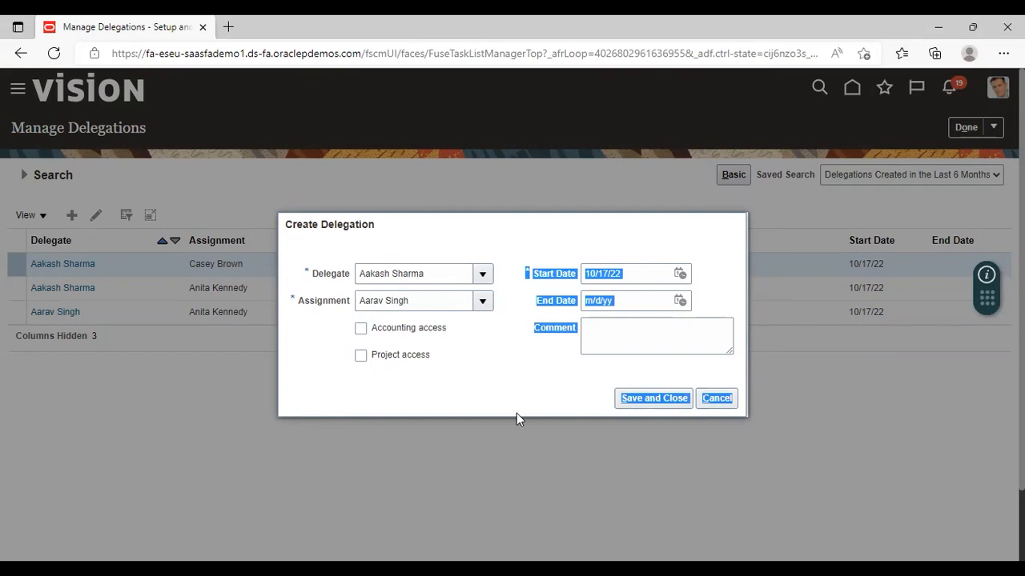
{"action": "left_click", "coordinate": [472, 353]}
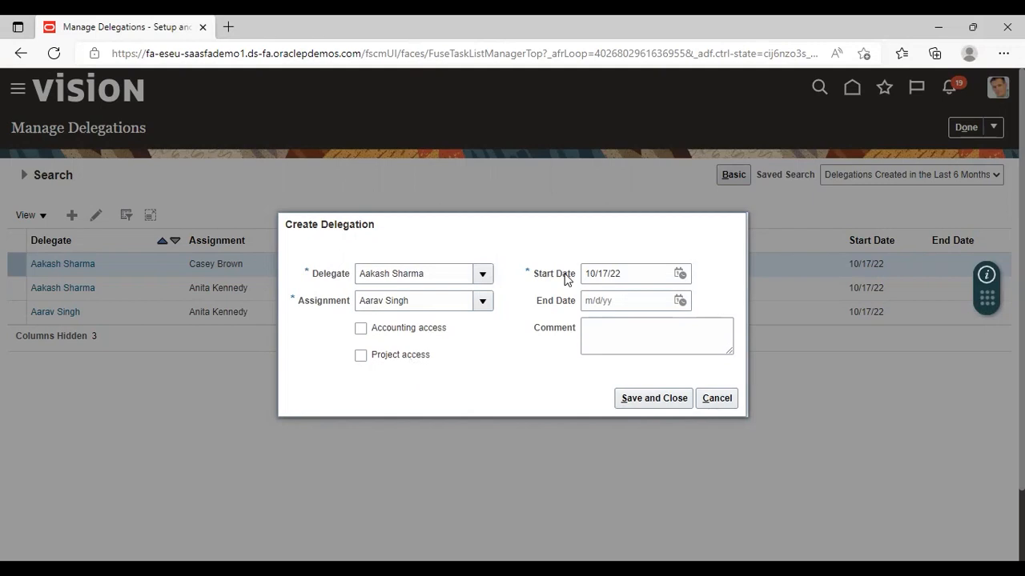
{"action": "left_click", "coordinate": [649, 399]}
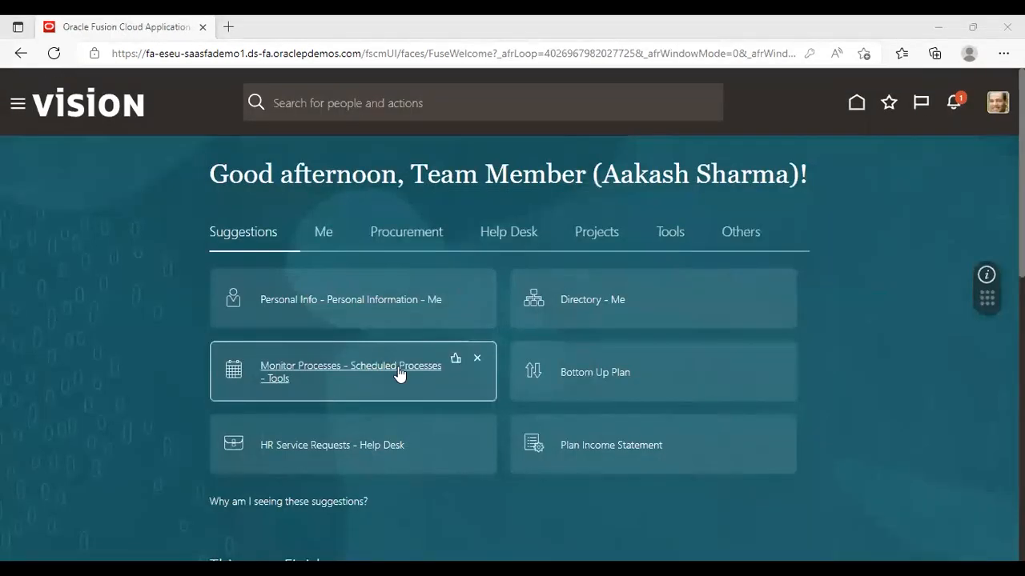
Return to Travel and Expenses from the delegate's home page and set the owner to the newly assigned employee.
{"action": "left_click", "coordinate": [19, 115]}
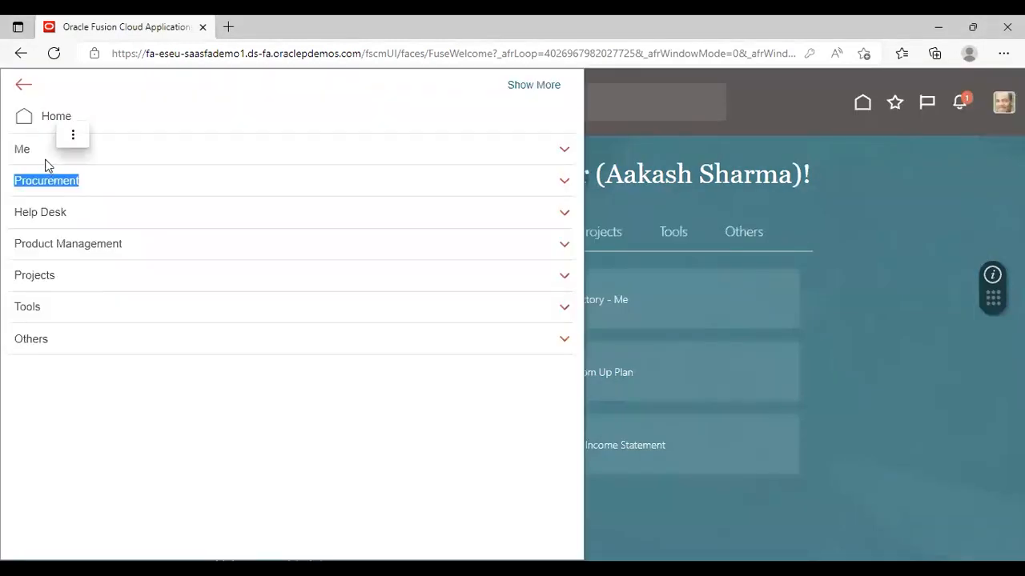
{"action": "left_click", "coordinate": [112, 179]}
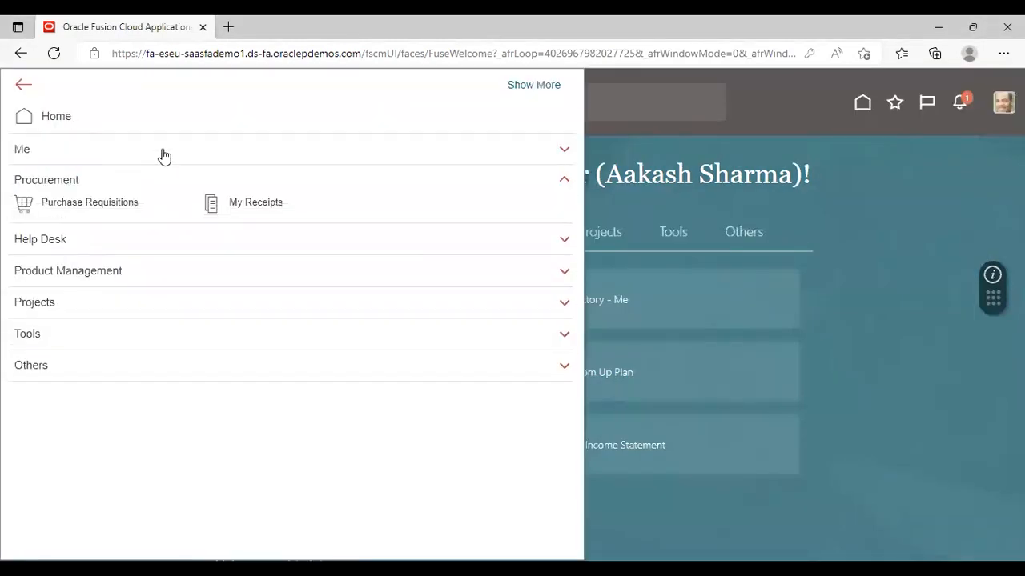
{"action": "left_click", "coordinate": [164, 153]}
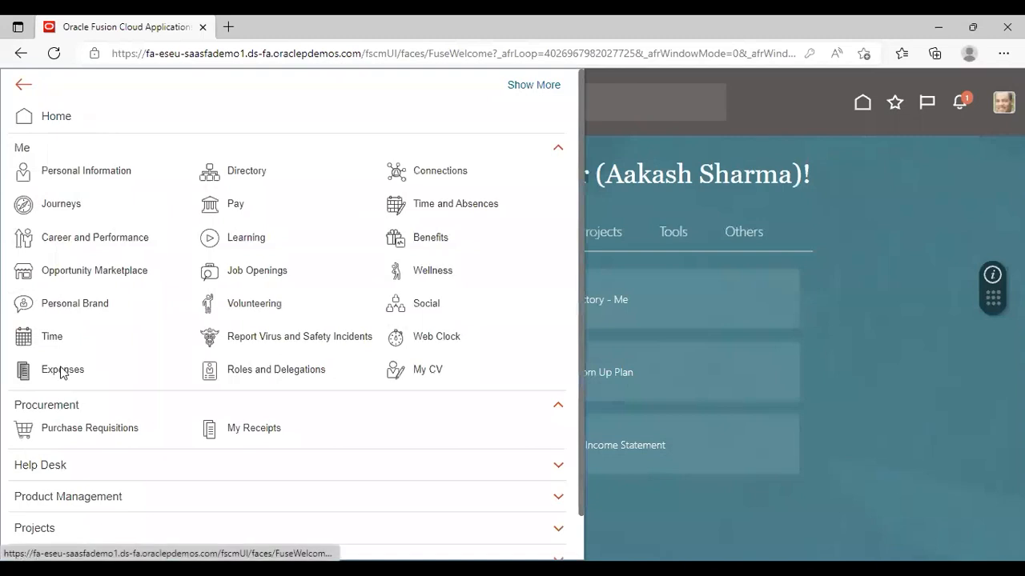
{"action": "left_click", "coordinate": [156, 344]}
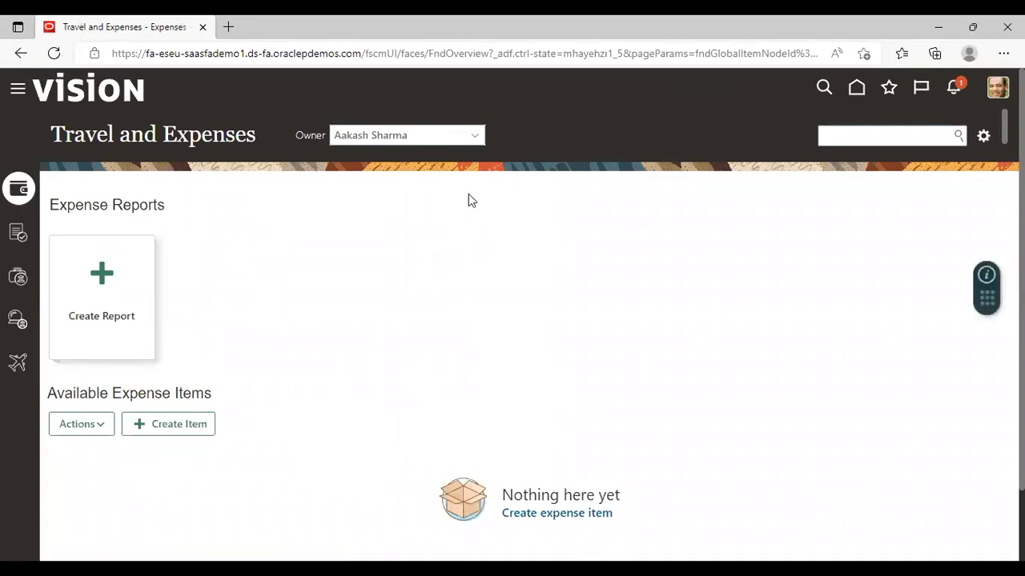
{"action": "left_click", "coordinate": [477, 139]}
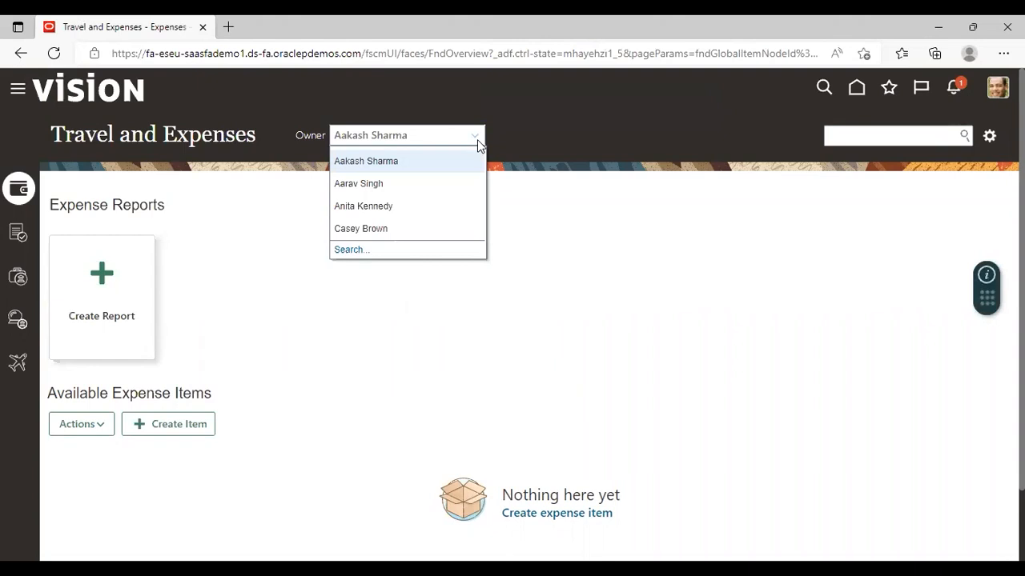
{"action": "left_click", "coordinate": [403, 185]}
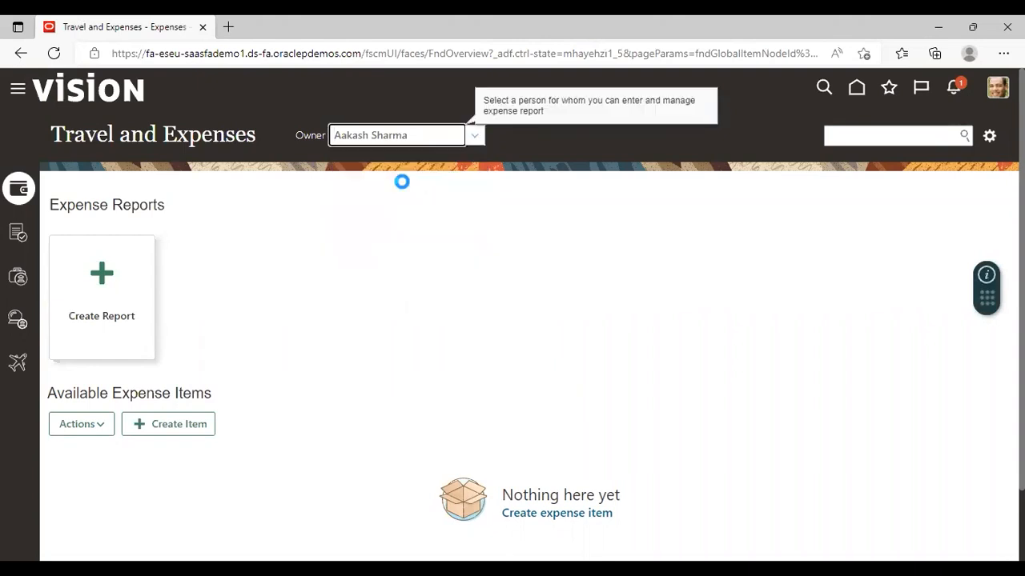